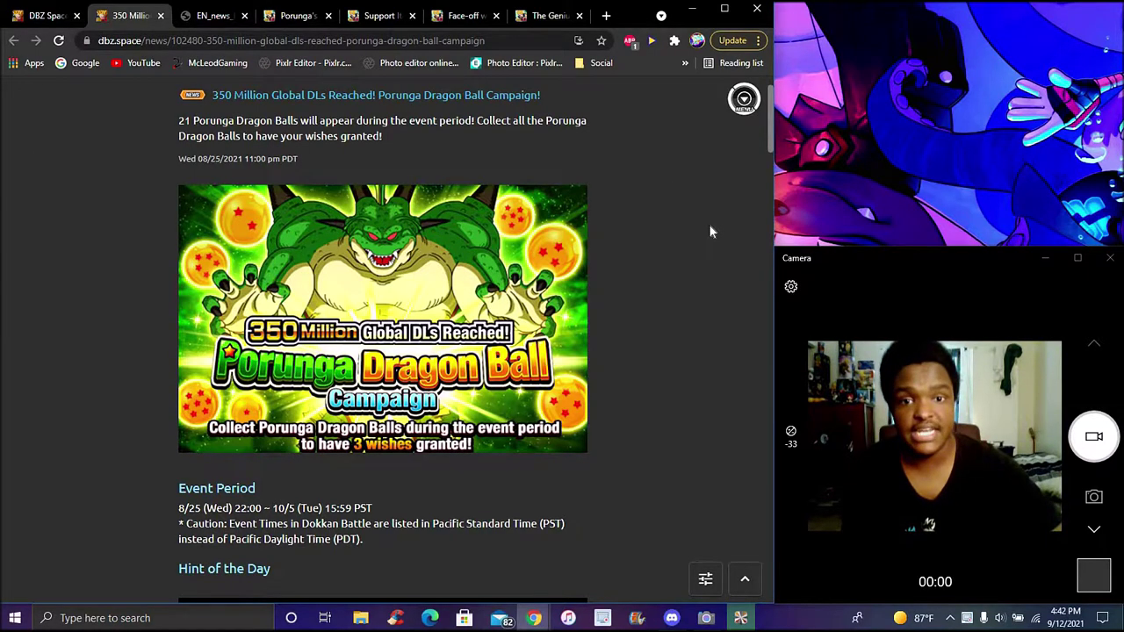
scroll(708, 225, "down", 1)
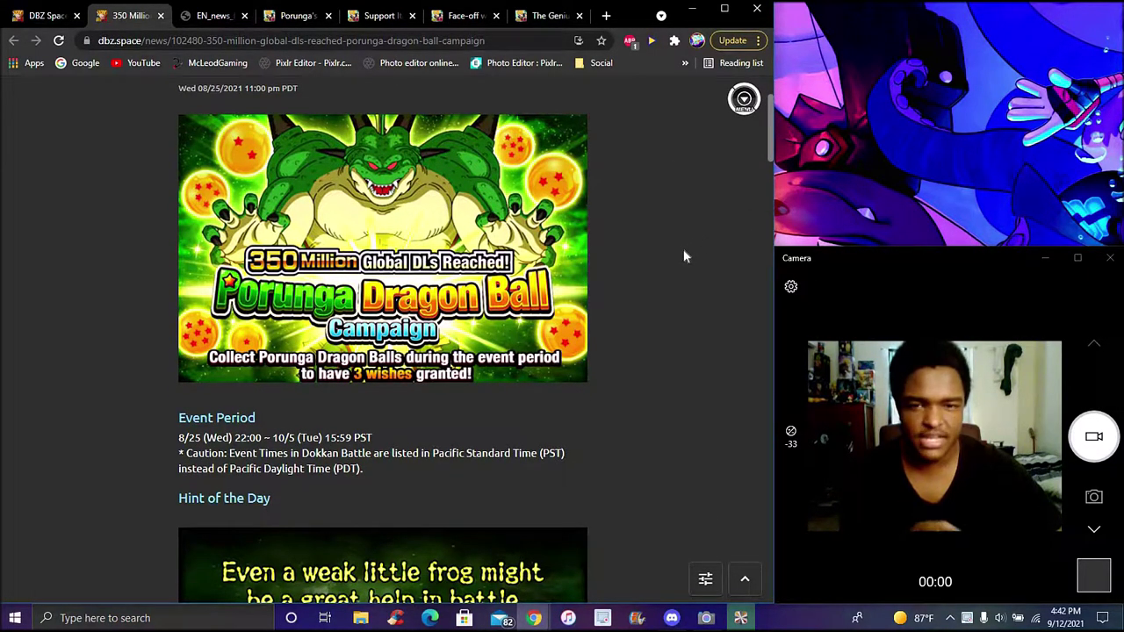
scroll(687, 269, "down", 1)
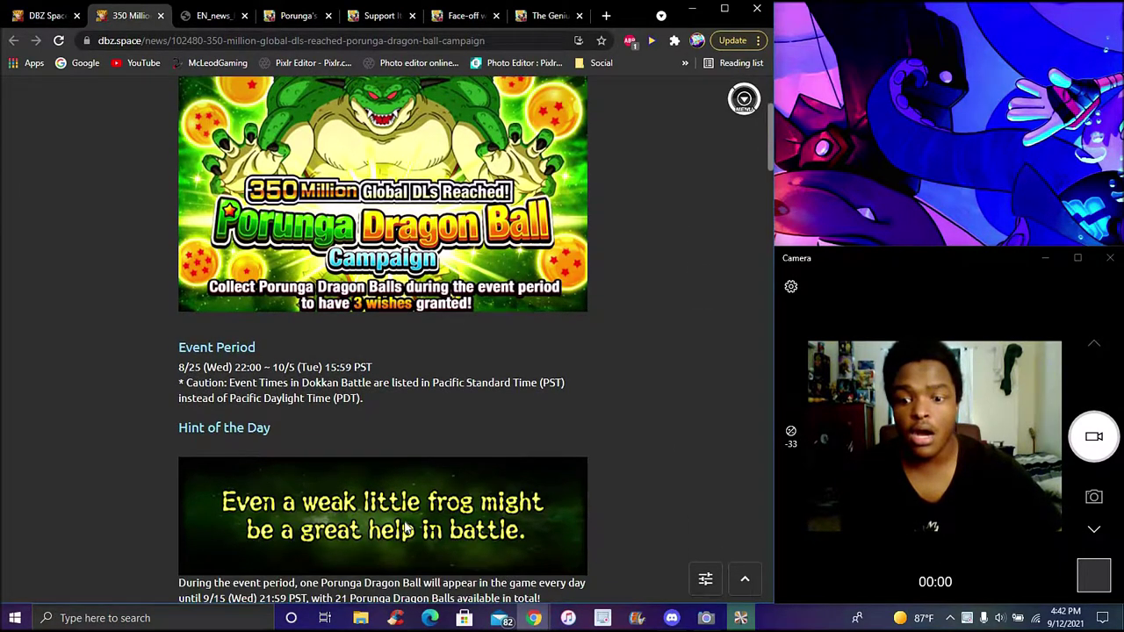
scroll(651, 397, "up", 1)
scroll(651, 396, "up", 1)
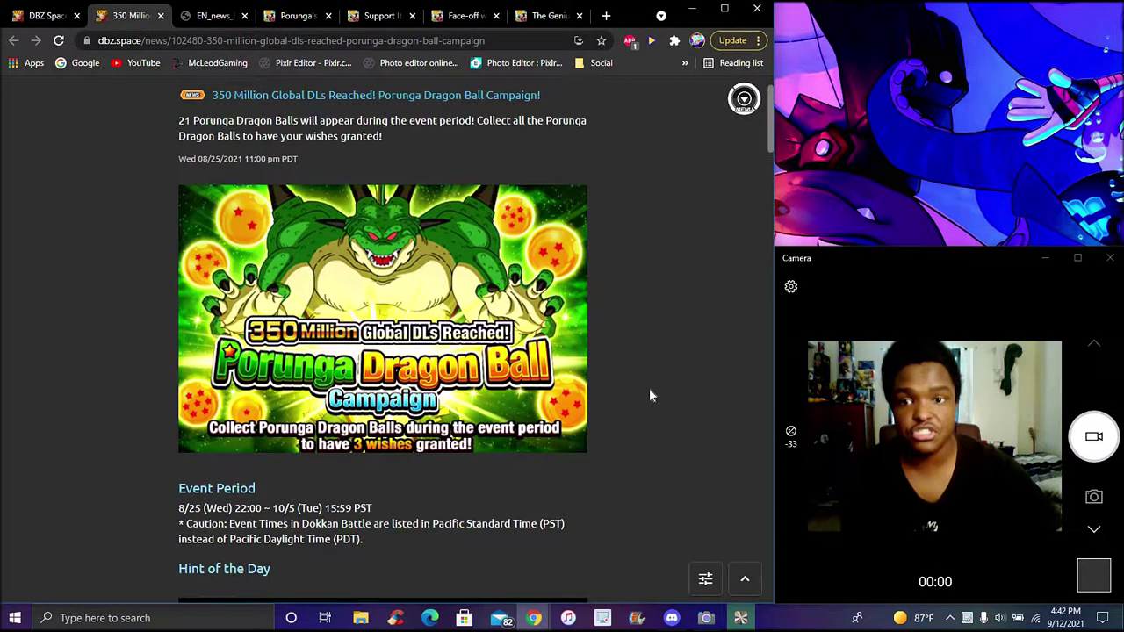
- Find the 12 Sep 'weak little frog' wish condition on the Porunga's Wishes wiki page
left_click(223, 15)
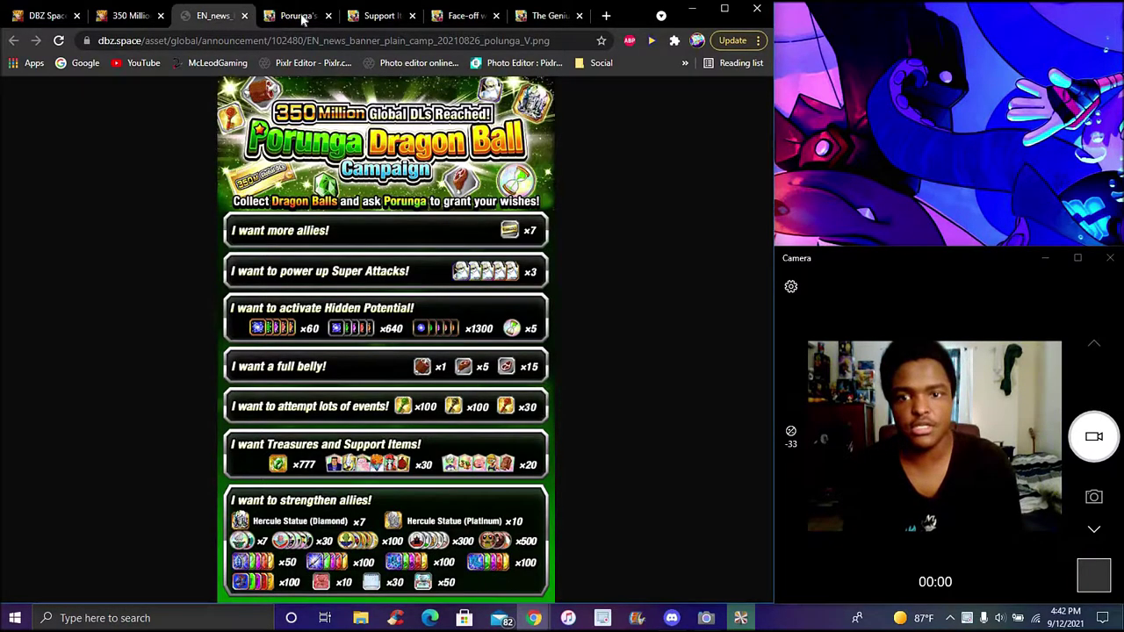
left_click(297, 15)
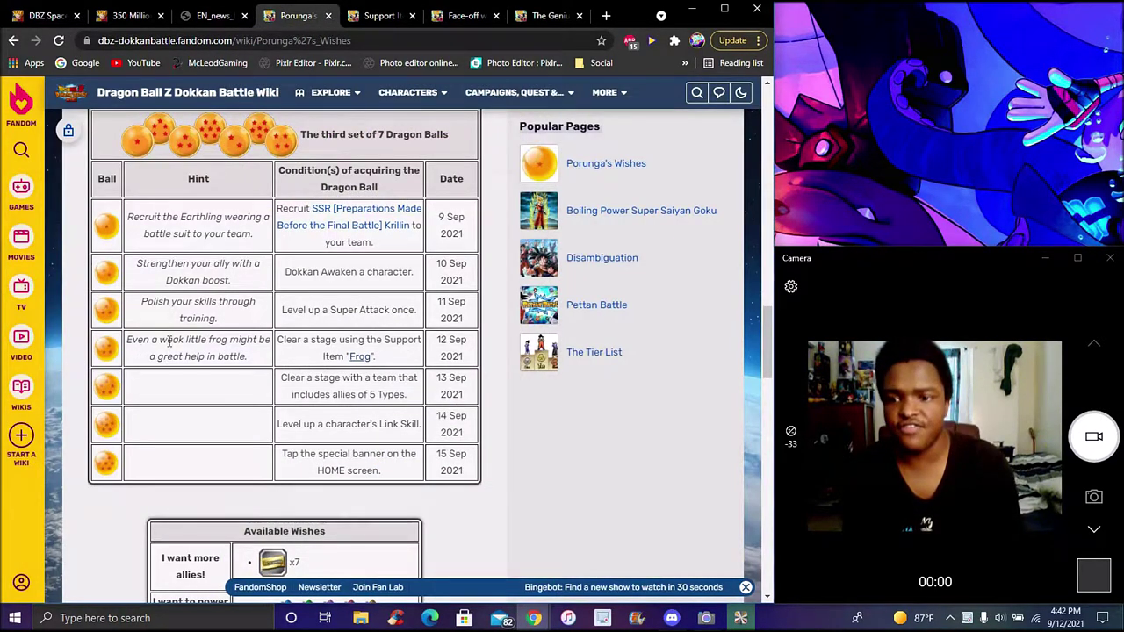
left_click_drag(167, 340, 220, 356)
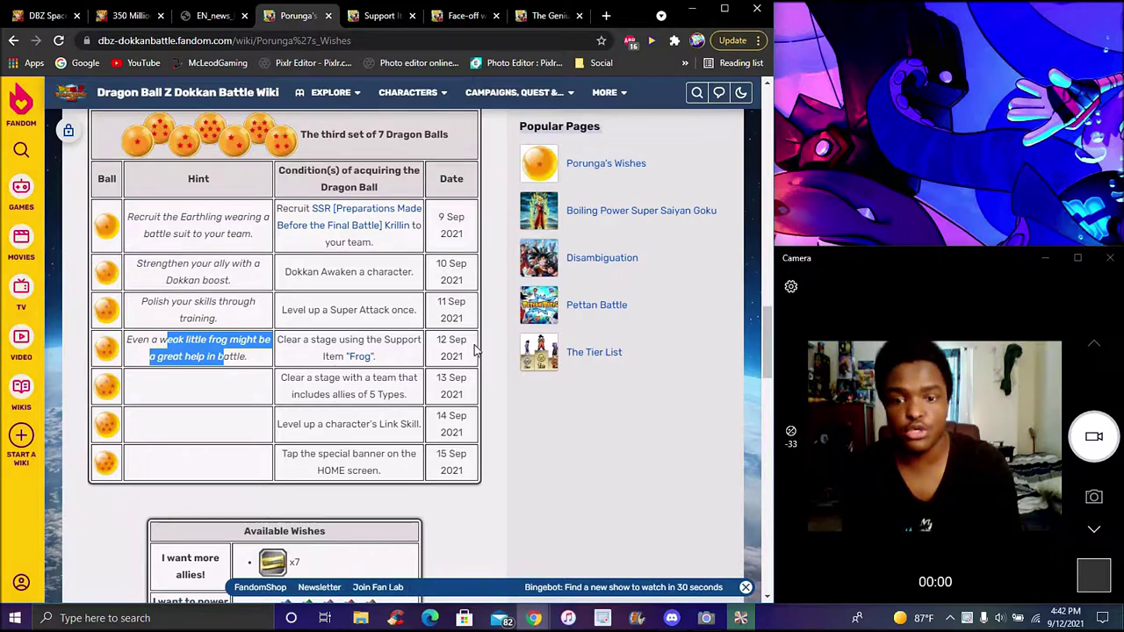
left_click(430, 359)
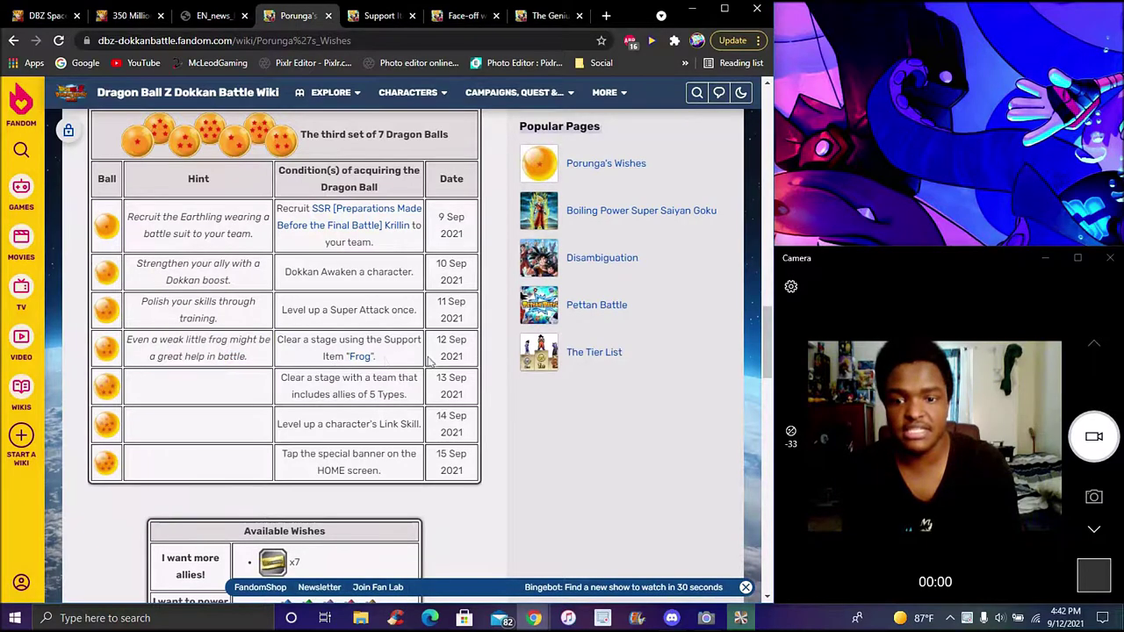
right_click(378, 350)
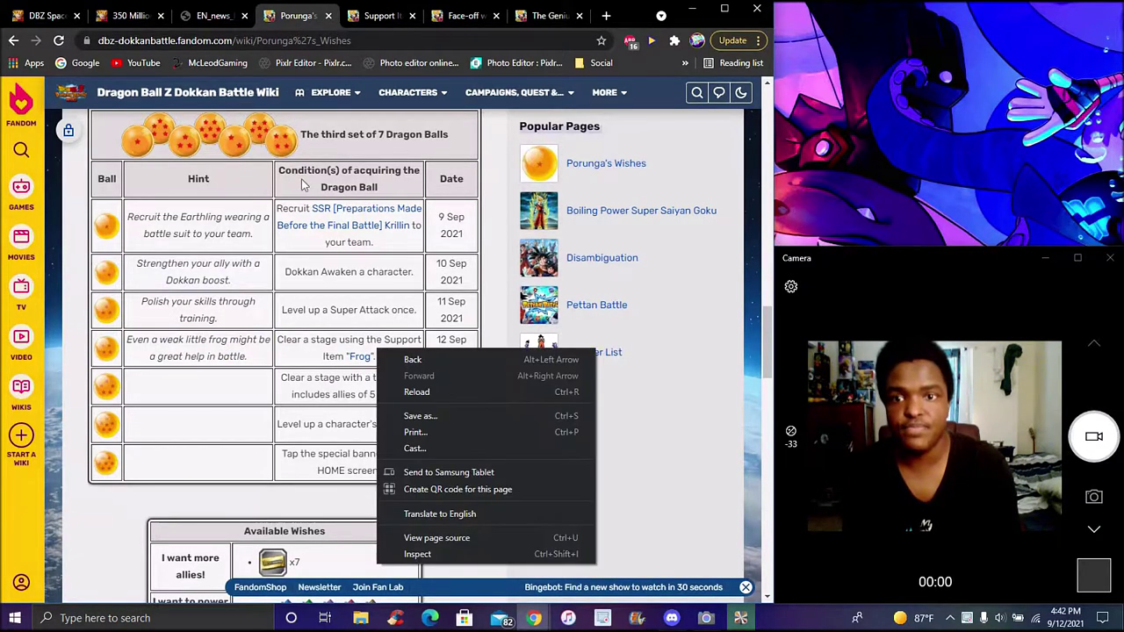
left_click(355, 124)
- Review the Frog item page, then the Fearsome Ginyu Force and Genius Bulma's Battle Prep event pages
left_click(379, 15)
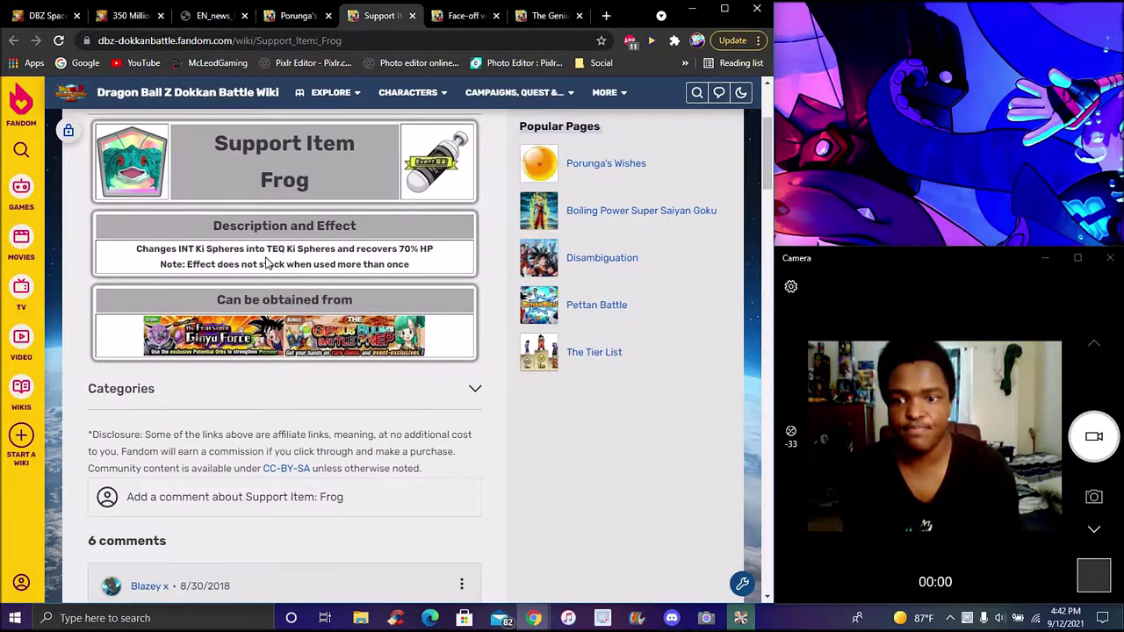
left_click(466, 15)
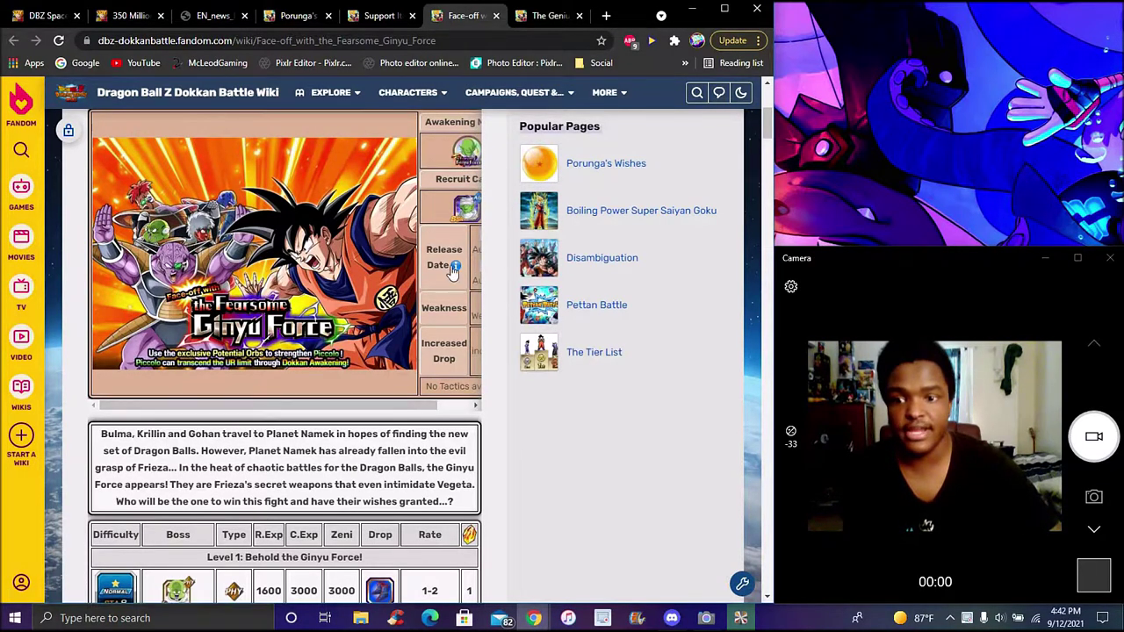
scroll(454, 274, "down", 2)
scroll(456, 277, "down", 3)
scroll(458, 275, "down", 1)
scroll(458, 274, "down", 3)
scroll(459, 274, "down", 2)
scroll(460, 273, "down", 2)
scroll(459, 272, "down", 1)
scroll(443, 265, "down", 1)
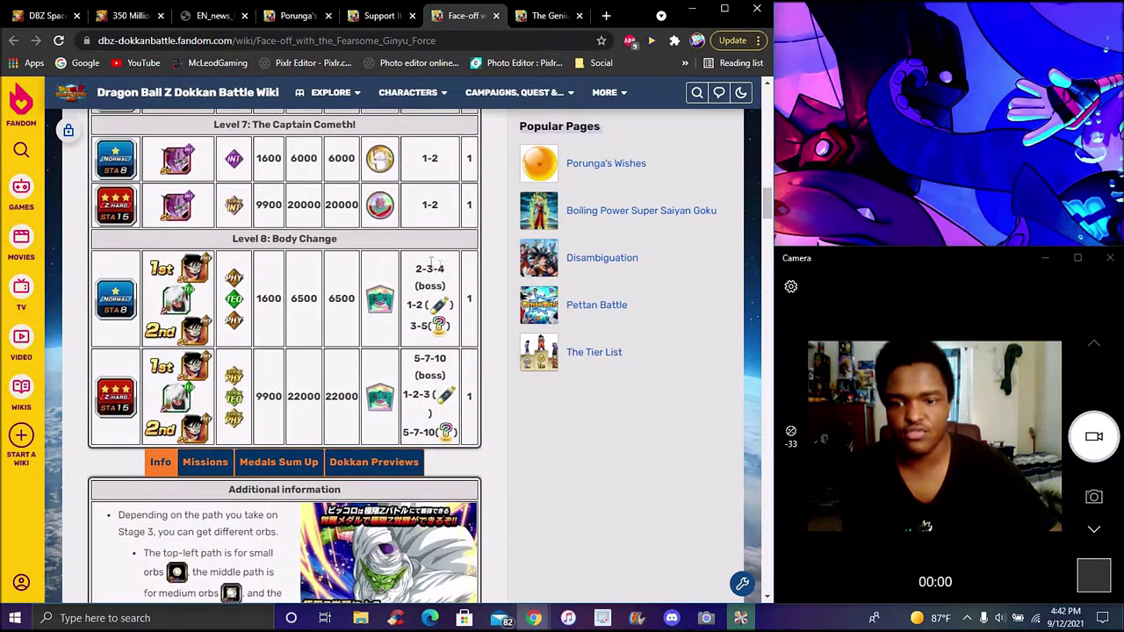
left_click(539, 17)
scroll(572, 230, "down", 3)
scroll(572, 230, "down", 3)
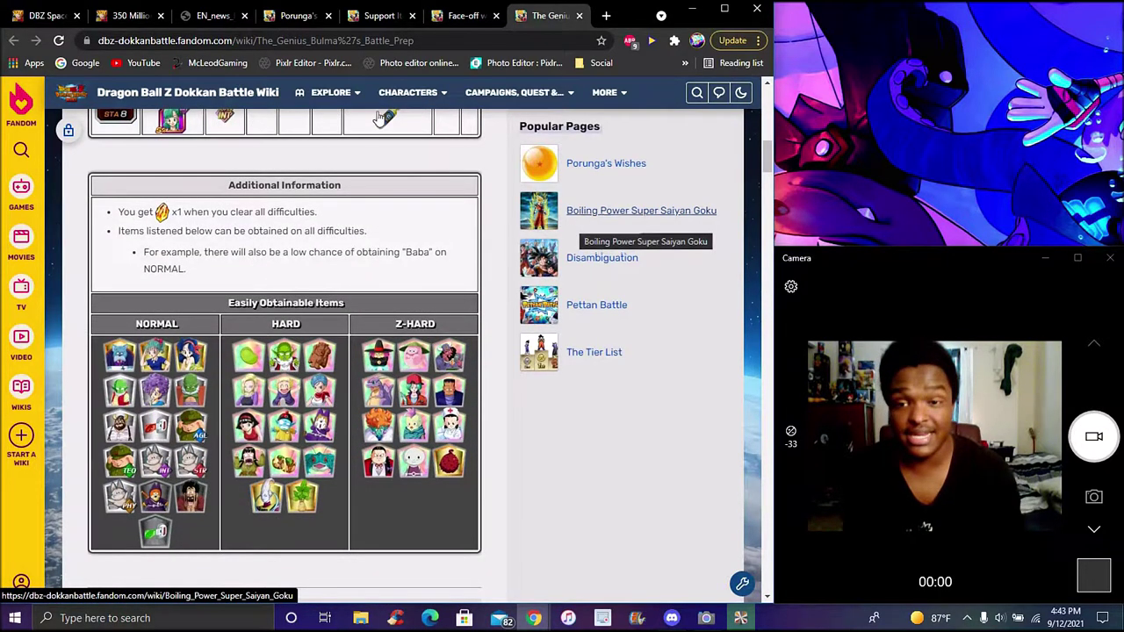
- Go back through the Ginyu Force page and wish list image to the Porunga campaign article
left_click(455, 25)
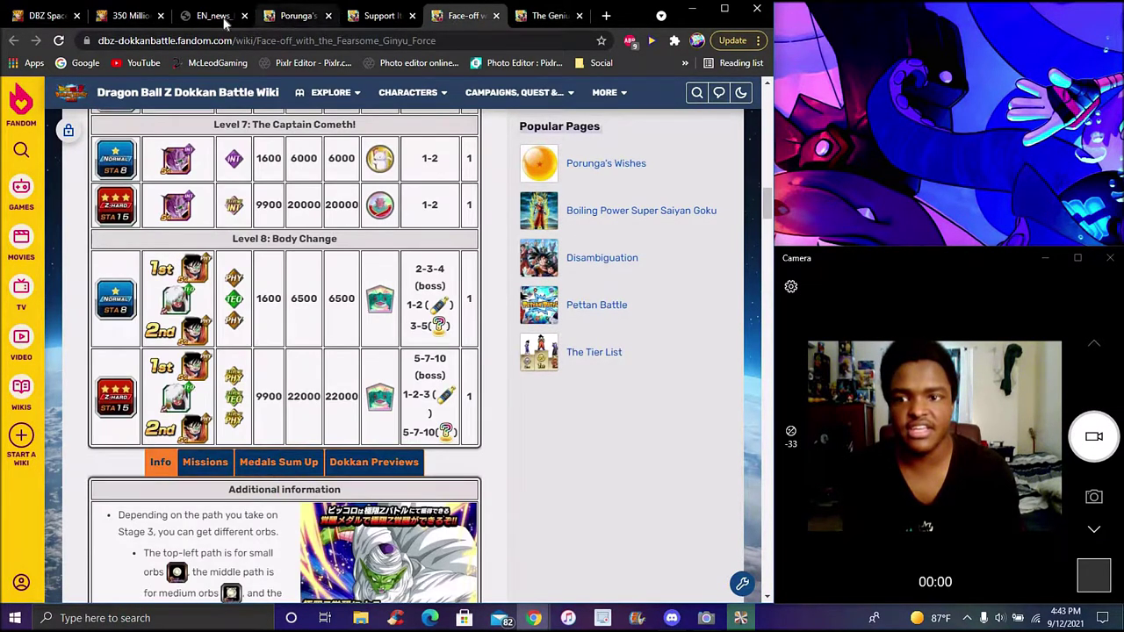
left_click(220, 18)
left_click(128, 15)
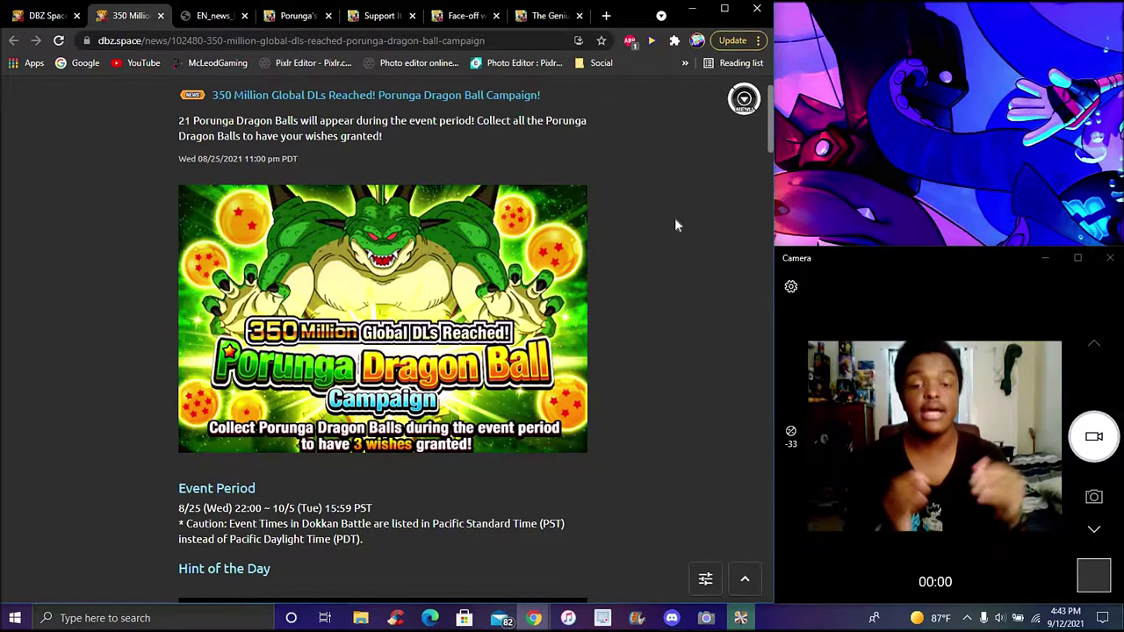